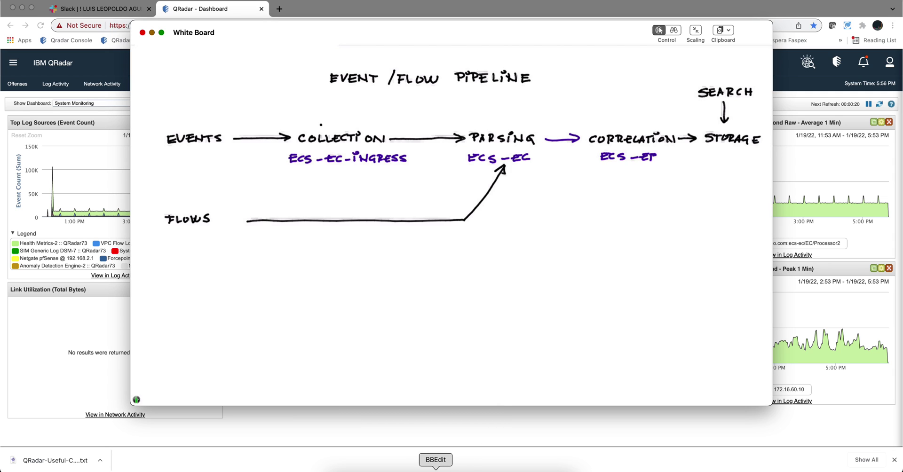
Copy the COLLECTION watch command from "Commands to Measure Performace.txt" in BBEdit and switch to Terminal.
click(436, 469)
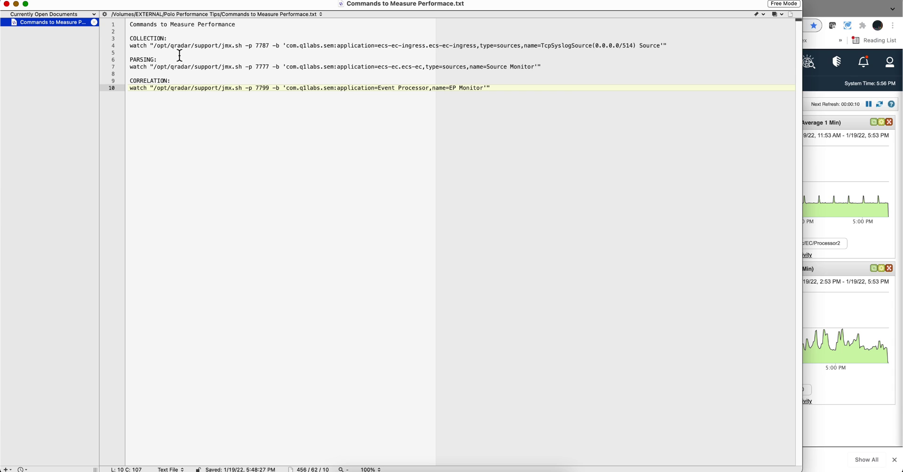
click(182, 52)
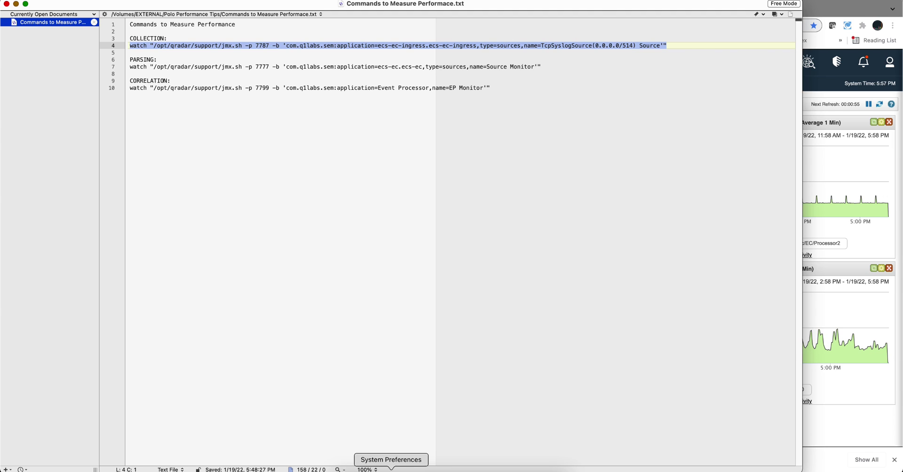
click(429, 471)
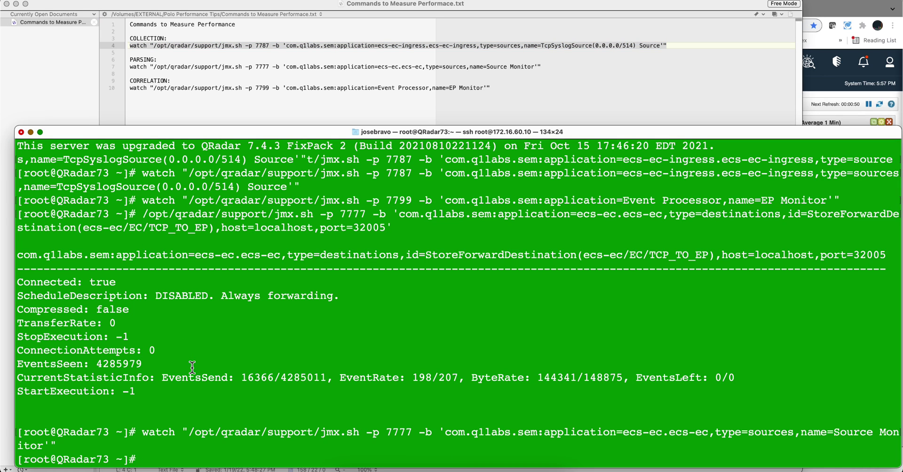
Clear the terminal screen and run the copied COLLECTION command, watching jmx.sh on port 7787 for the ecs-ec-ingress TcpSyslogSource(0.0.0.0/514) Source.
text(clae)
key(BackSpace)
key(BackSpace)
text(ear)
key(Return)
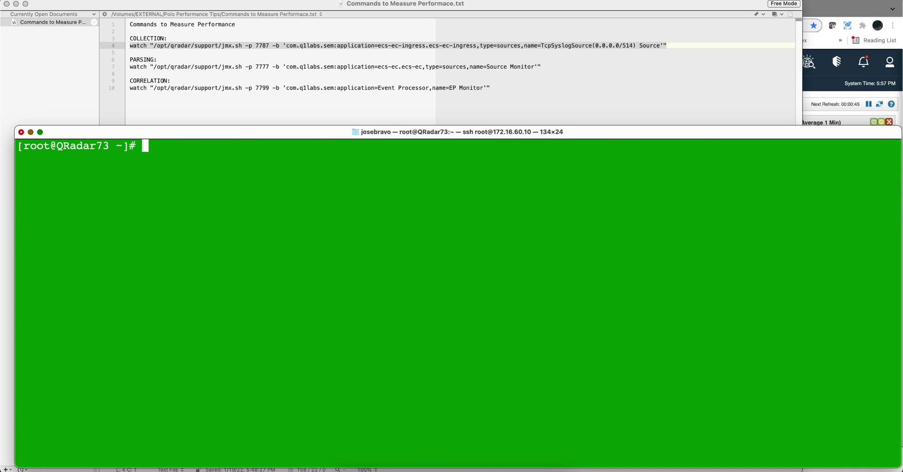
text(watch "/opt/qradar/support/jmx.sh -p 7787 -b 'com.q1labs.sem:application=ecs-ec-ingress.ecs-ec-ingress,type=sources,name=TcpSyslogSource(0.0.0.0/514) Source'")
key(Return)
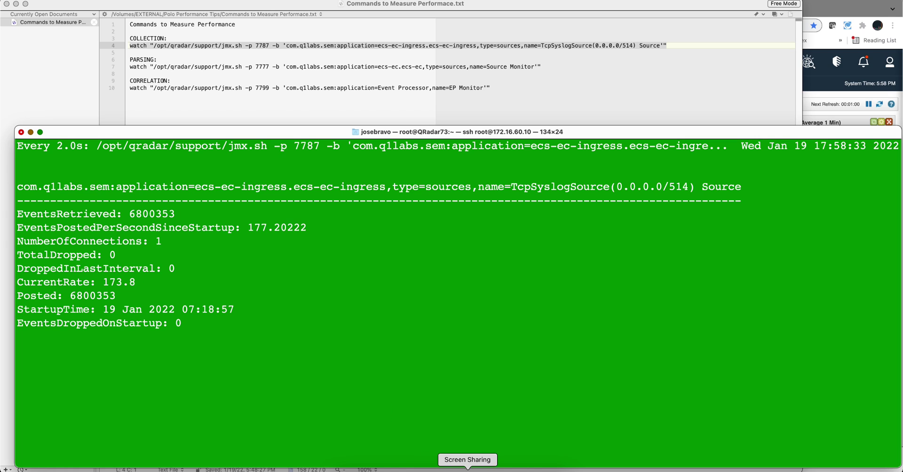
Check the event/flow pipeline diagram in Screen Sharing, and copy the PARSING watch command from the BBEdit notes.
click(467, 471)
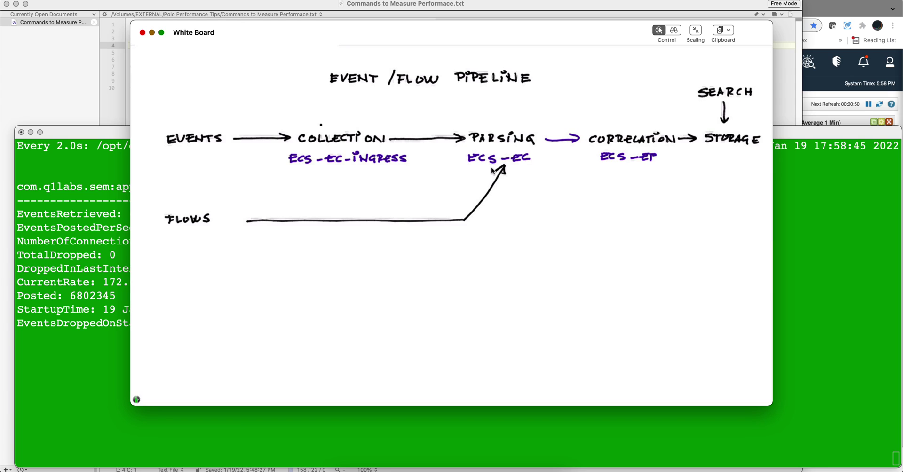
click(71, 129)
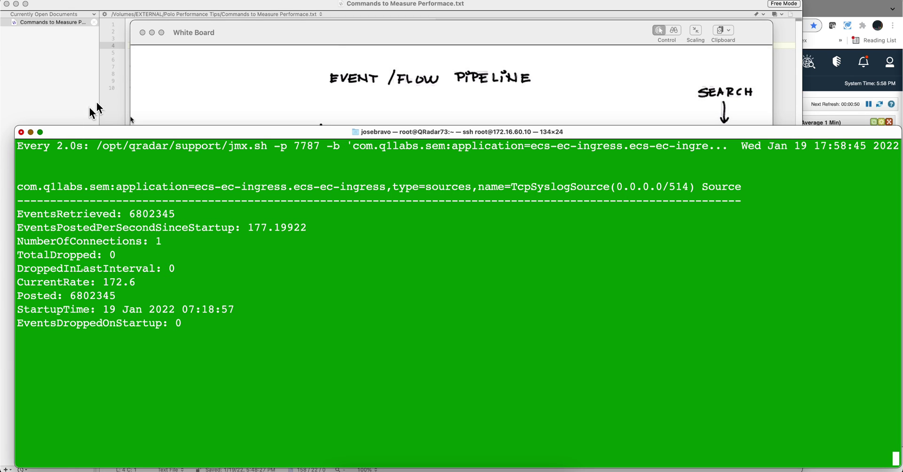
click(112, 87)
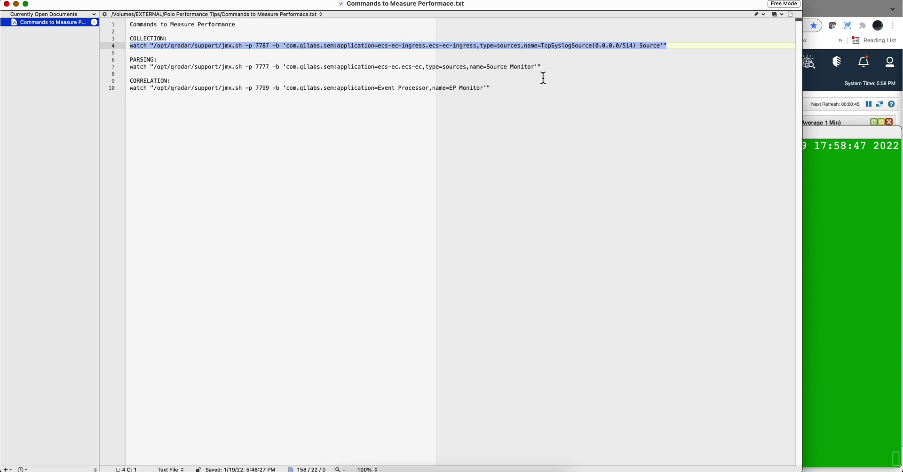
drag(546, 67, 127, 66)
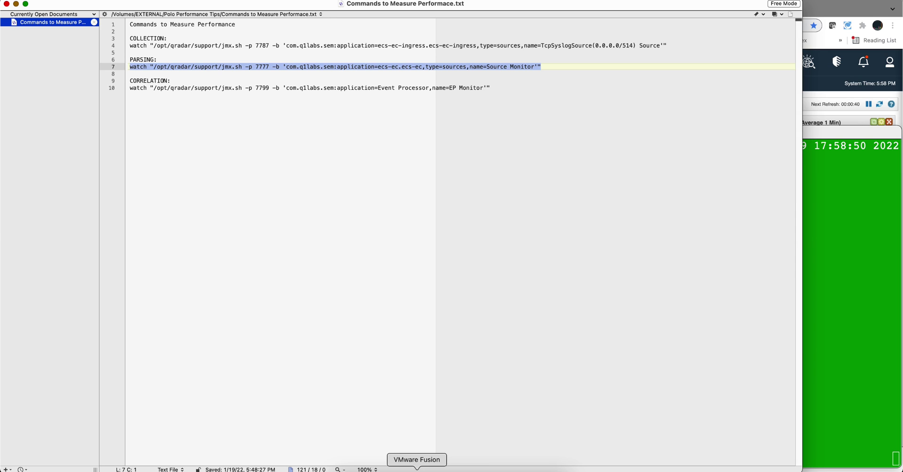
In Terminal, stop the running watch and run the copied PARSING command on port 7777 for the ecs-ec Source Monitor.
click(430, 470)
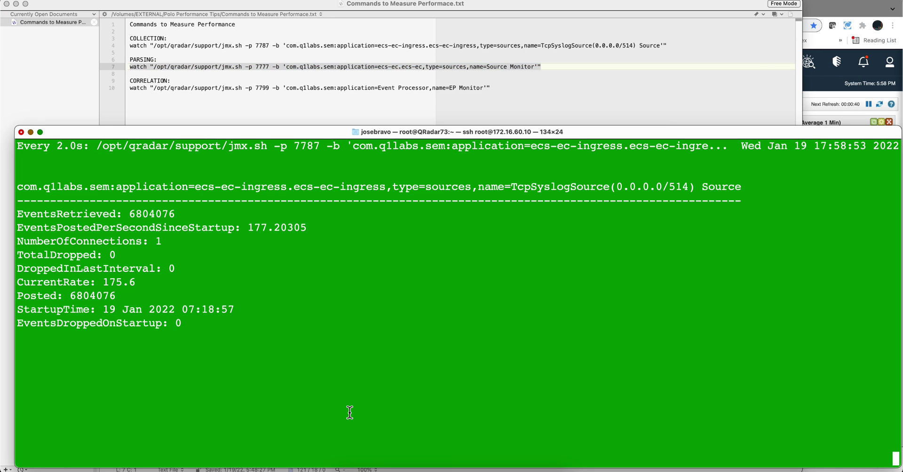
key(ctrl+c)
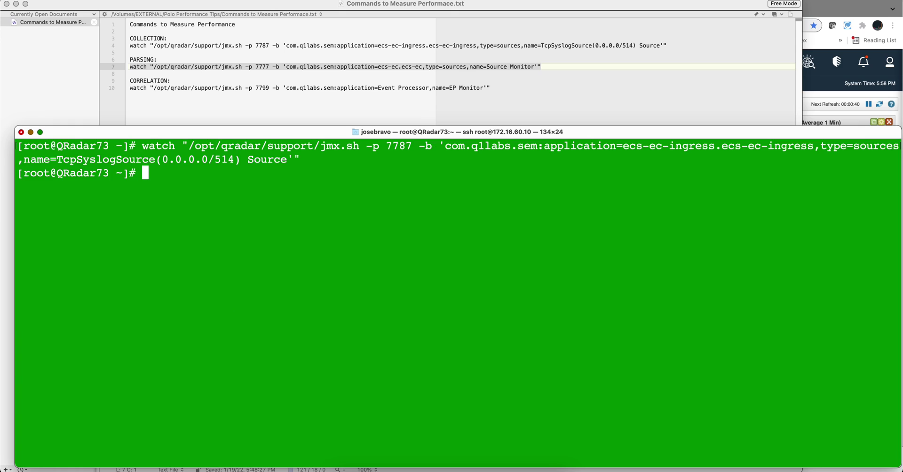
key(super+v)
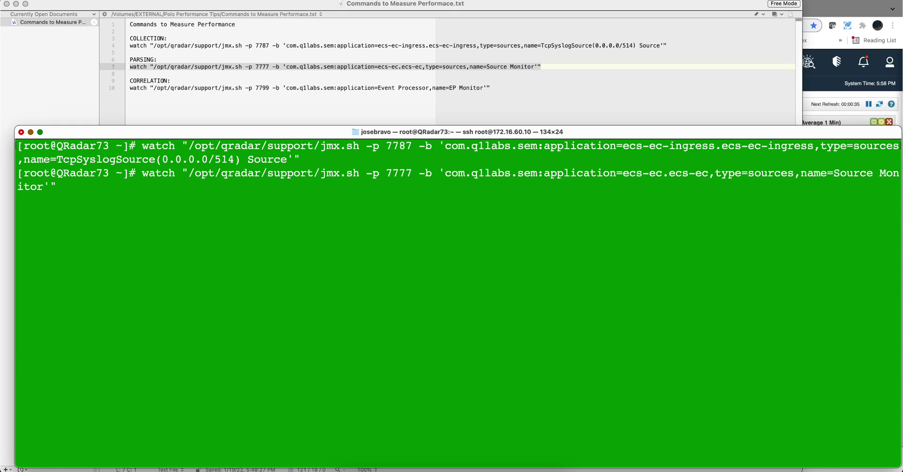
key(Return)
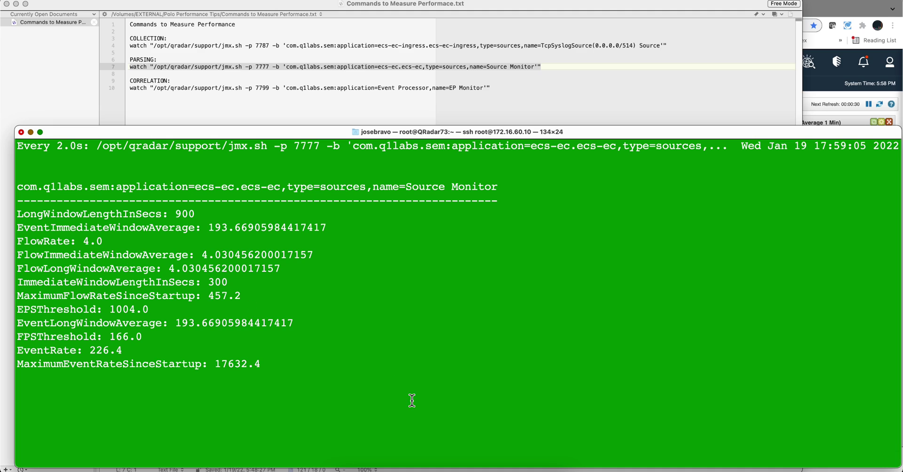
Check where flows enter the pipeline on the whiteboard, and examine the FlowRate, EPSThreshold and FPSThreshold values in the terminal's parsing statistics.
click(451, 470)
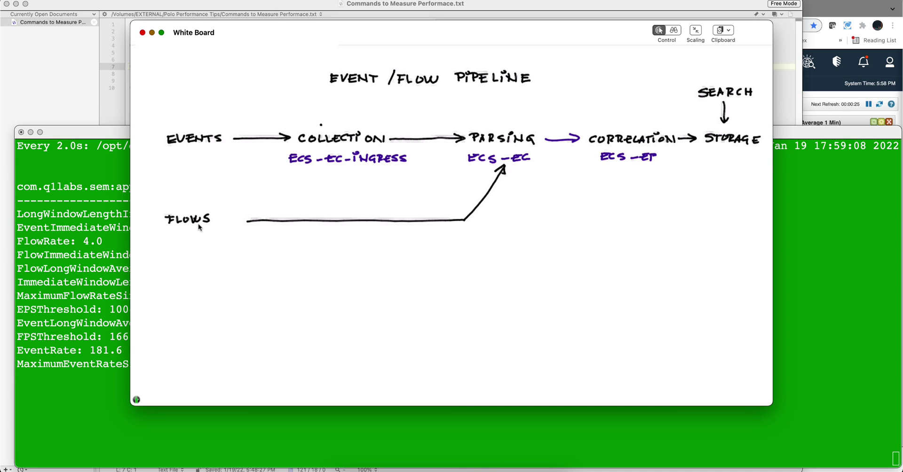
click(112, 219)
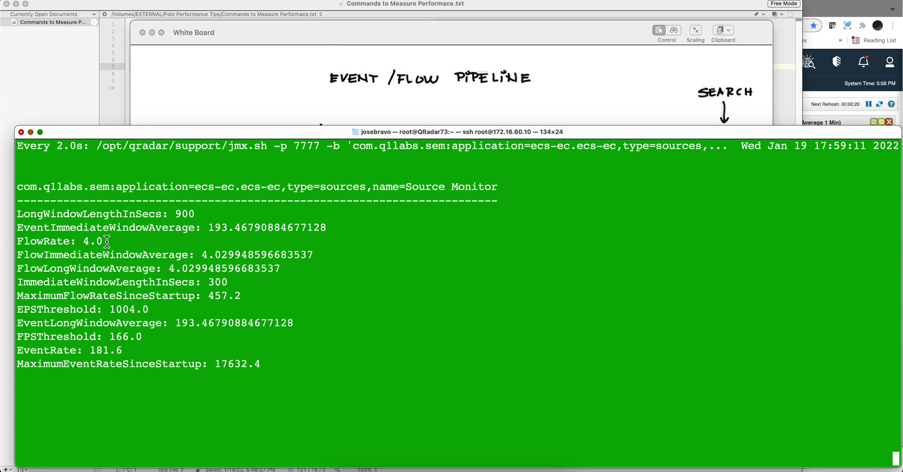
drag(103, 240, 85, 240)
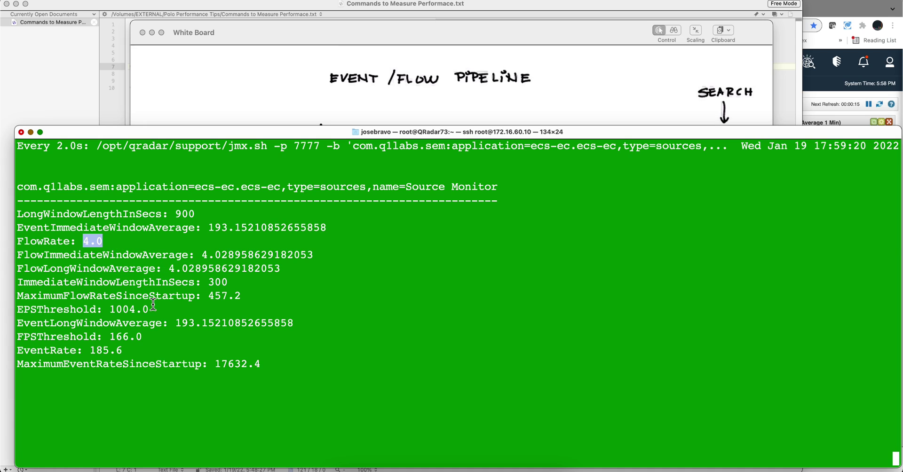
drag(149, 309, 110, 309)
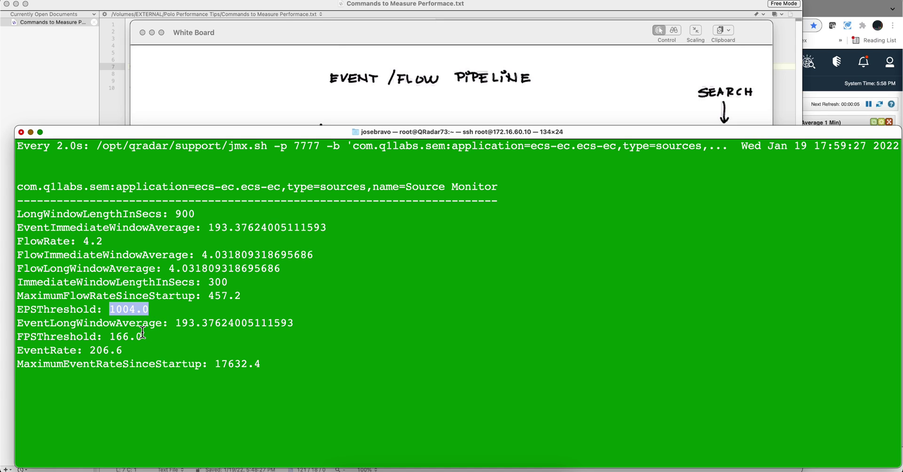
drag(142, 333, 110, 336)
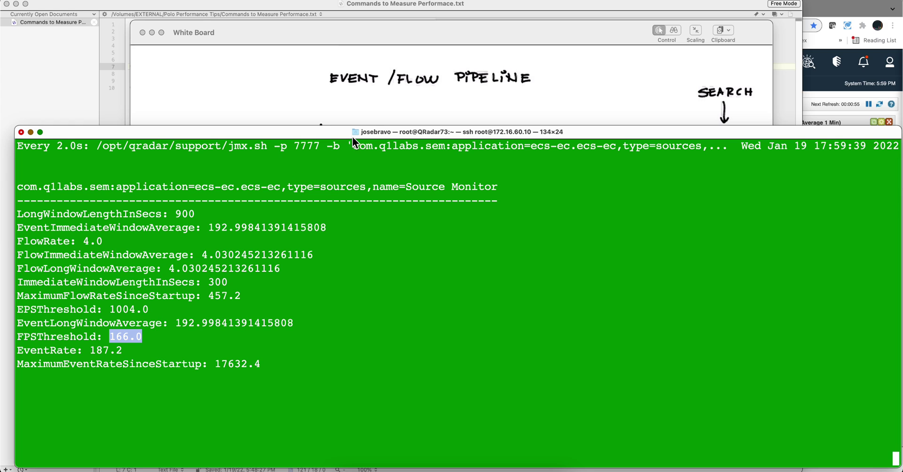
Review the pipeline stages on the whiteboard, and copy the CORRELATION watch command from the BBEdit notes.
click(423, 119)
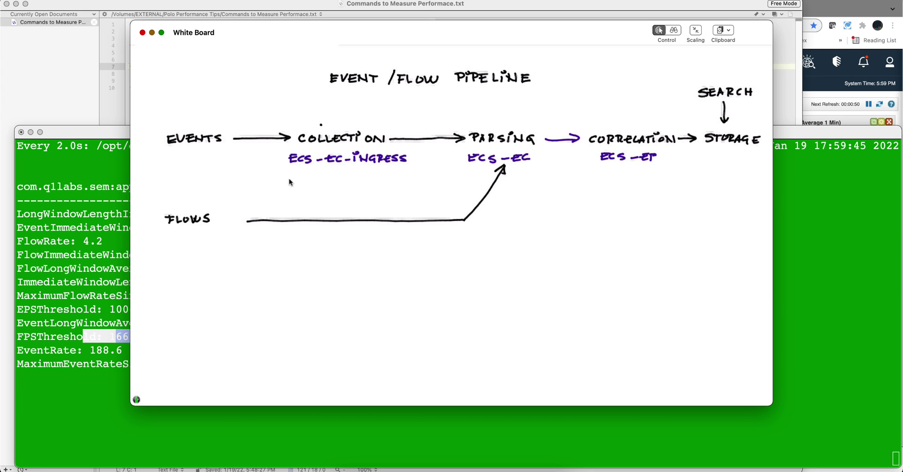
click(55, 82)
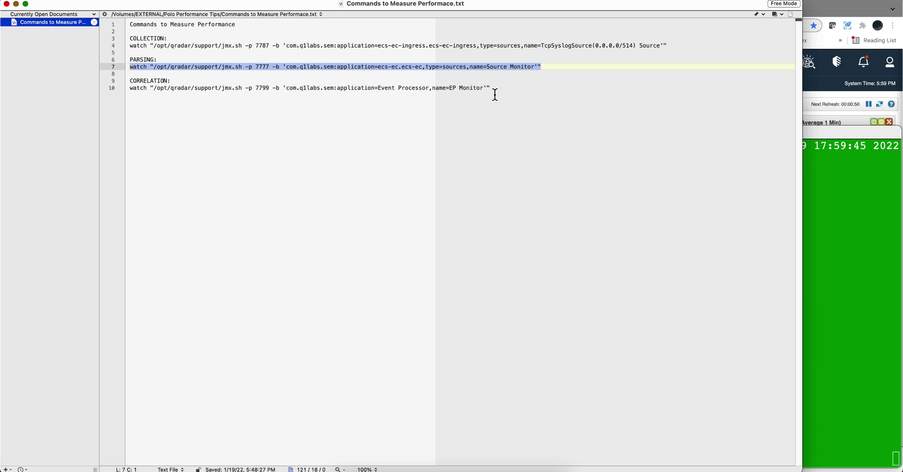
drag(491, 90, 125, 90)
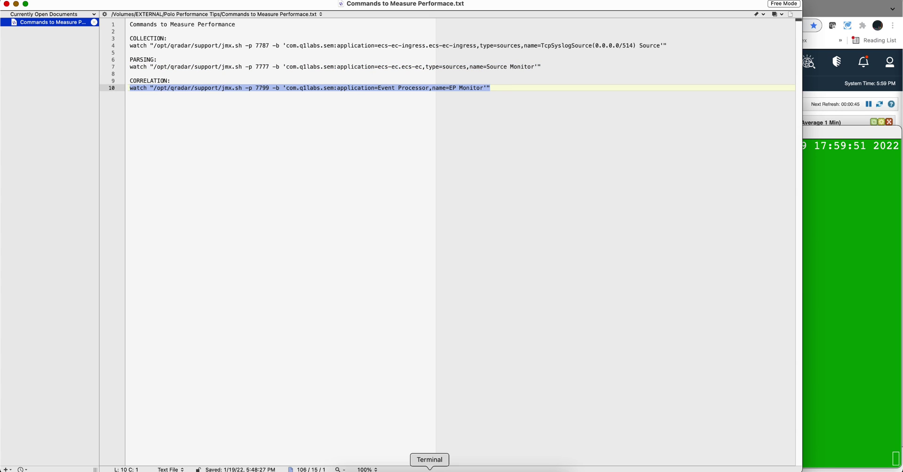
In Terminal, stop the parsing watch and run the copied CORRELATION command on port 7799 for the Event Processor's EP Monitor.
click(429, 470)
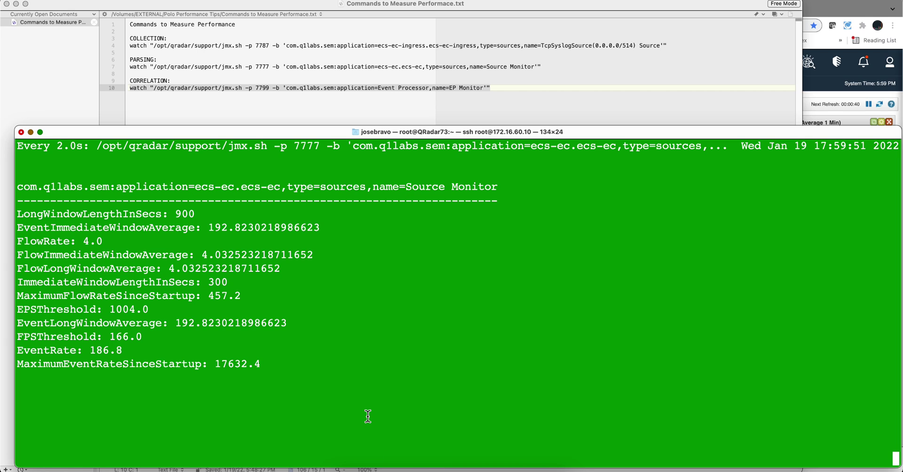
key(ctrl+c)
key(super+v)
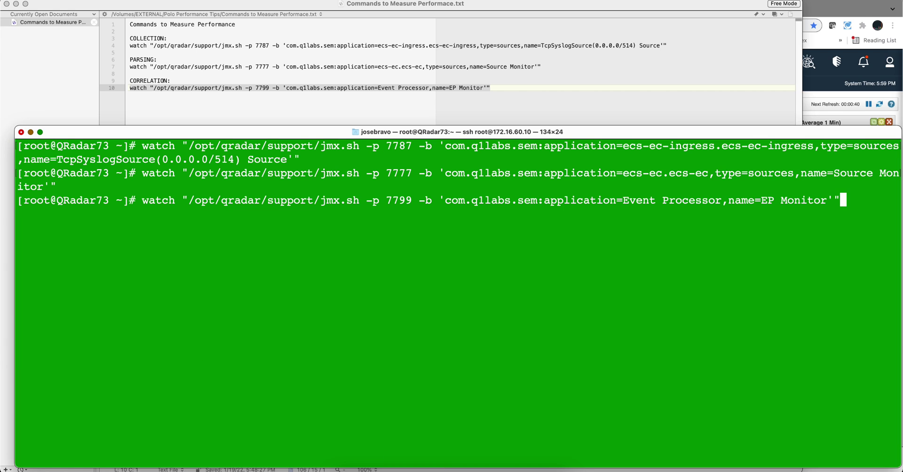
key(Return)
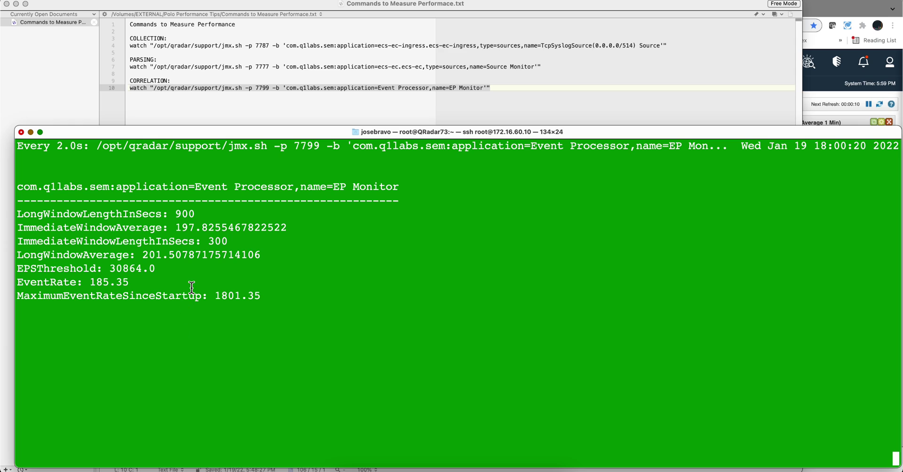
Return to the BBEdit command notes and bring up the event/flow pipeline whiteboard in Screen Sharing.
click(260, 89)
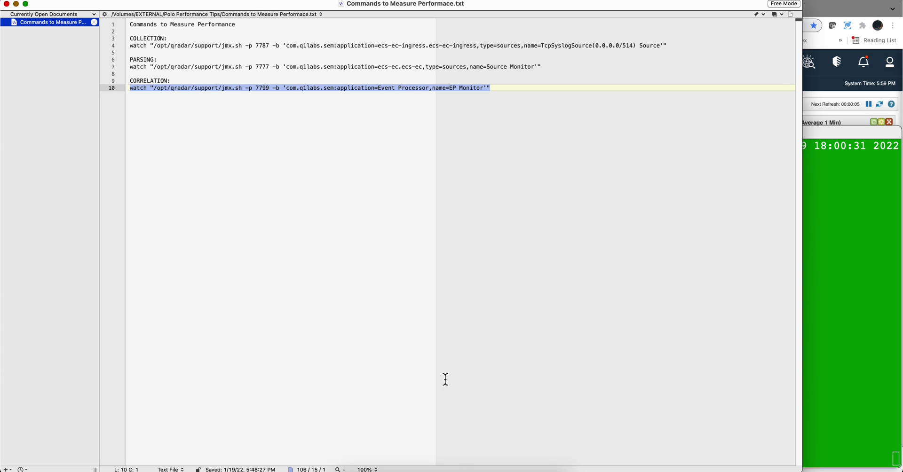
click(461, 468)
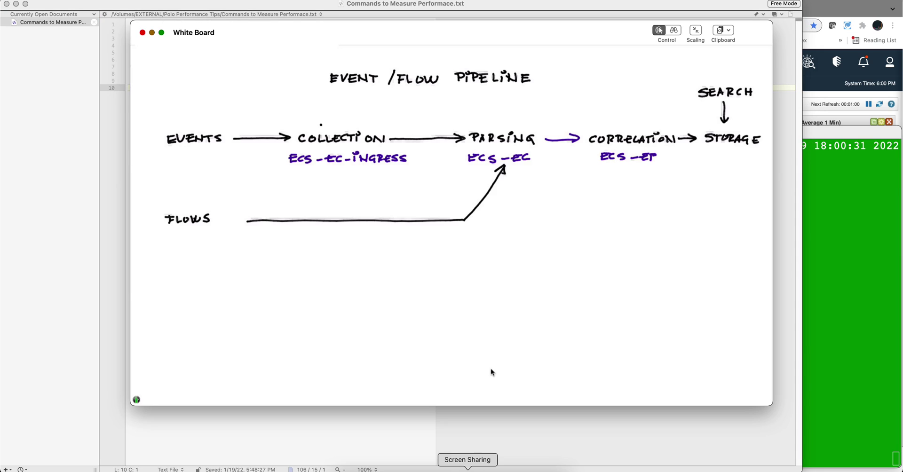